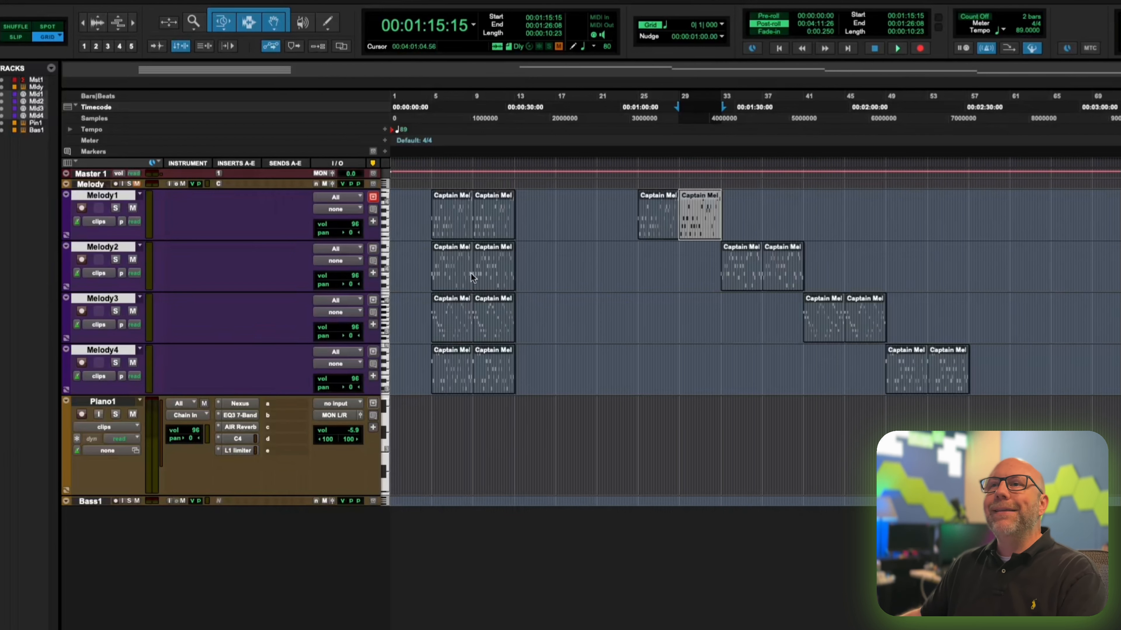
- Inspect the Piano1 track's MIDI output routing options, including its MIDI Chain targets, without changing them
click(121, 401)
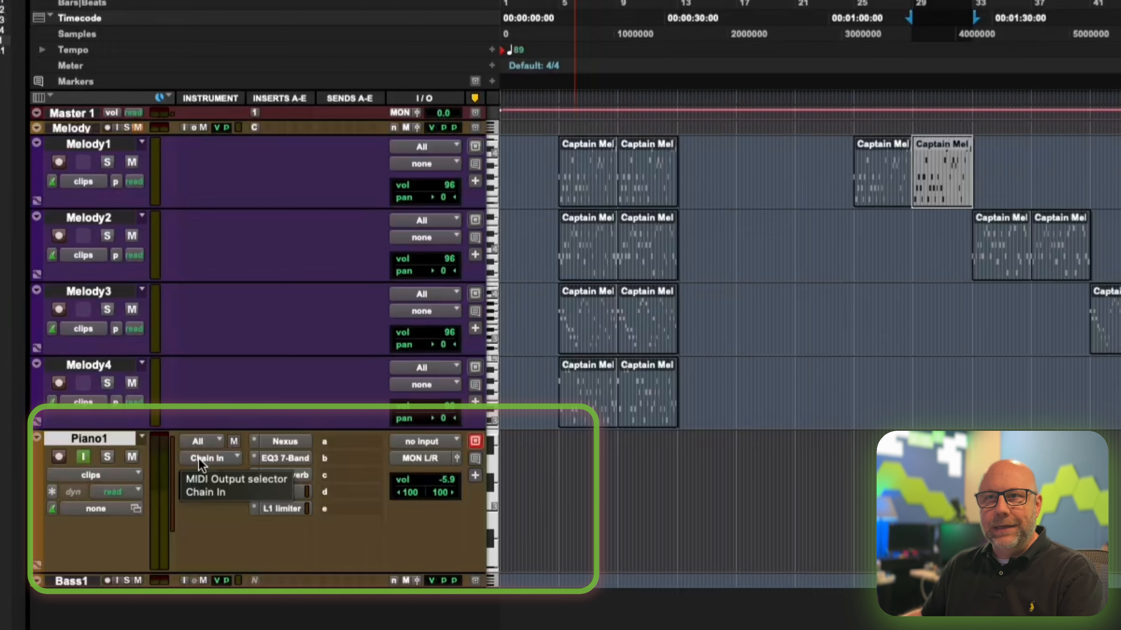
click(200, 460)
mouse_move(387, 468)
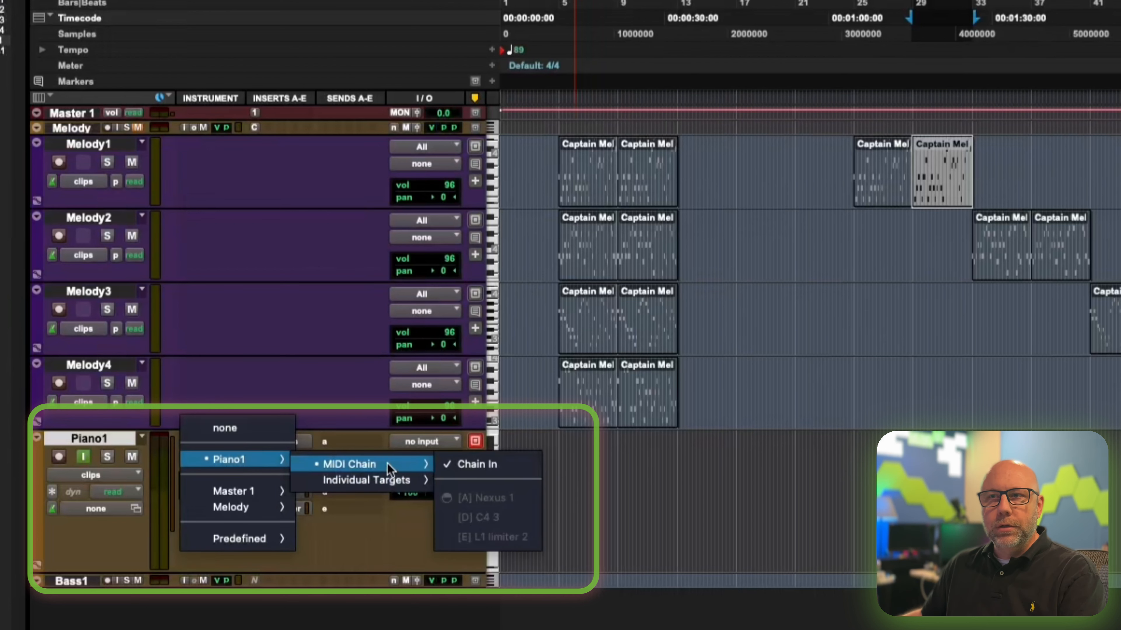
click(442, 420)
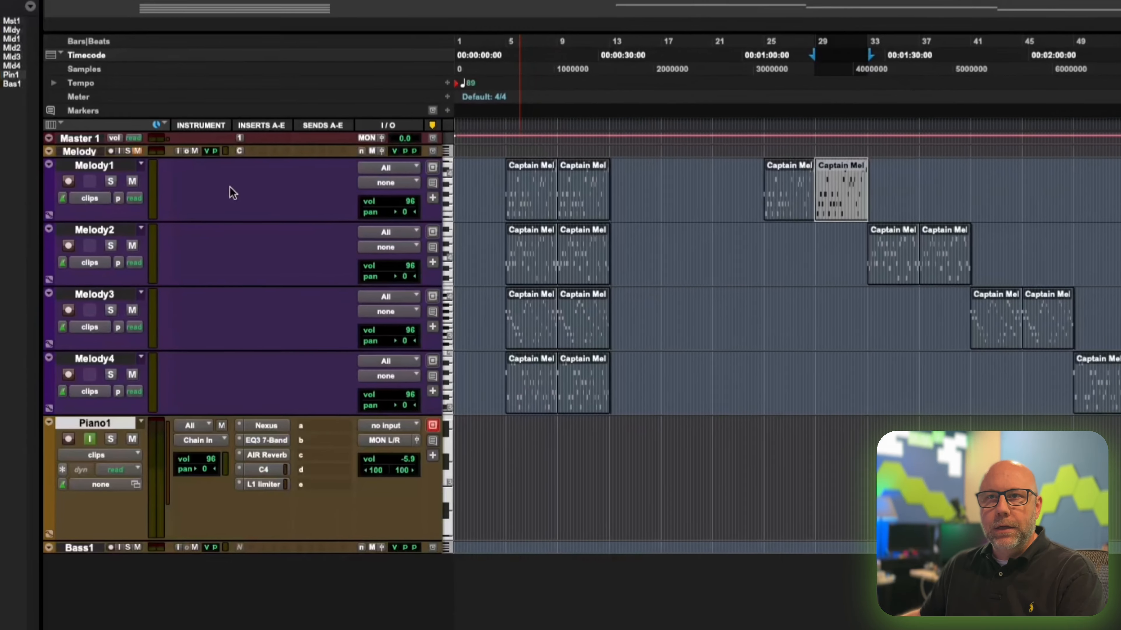
- Route the MIDI output of tracks Melody1 through Melody4 together to Piano1's MIDI Chain, Chain In
click(106, 145)
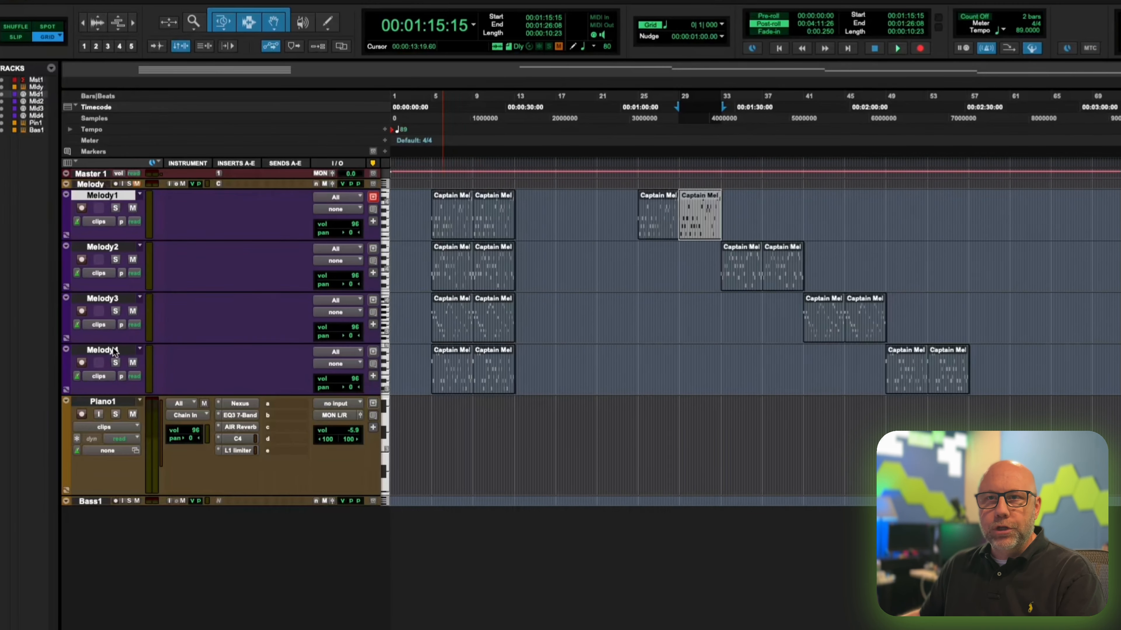
shift+click(114, 351)
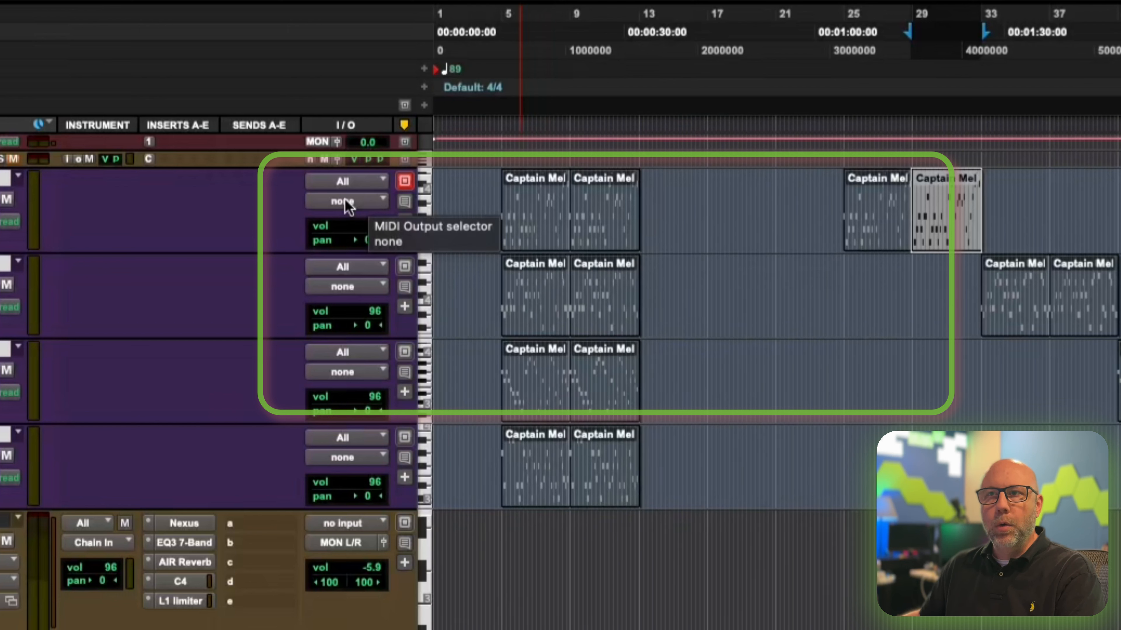
click(345, 200)
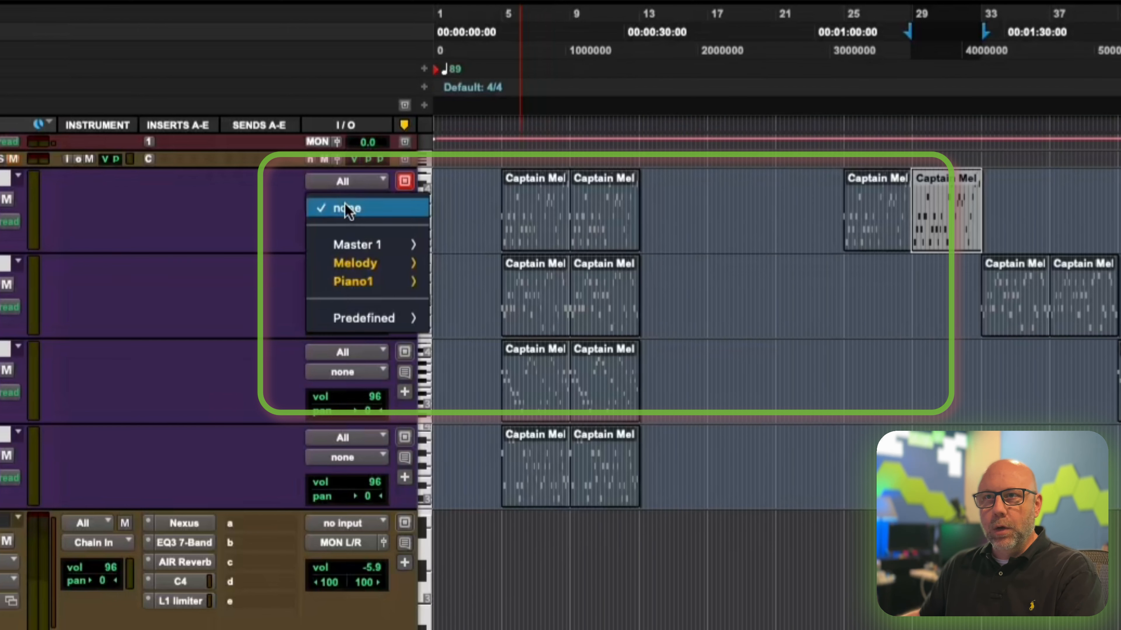
mouse_move(376, 281)
mouse_move(733, 288)
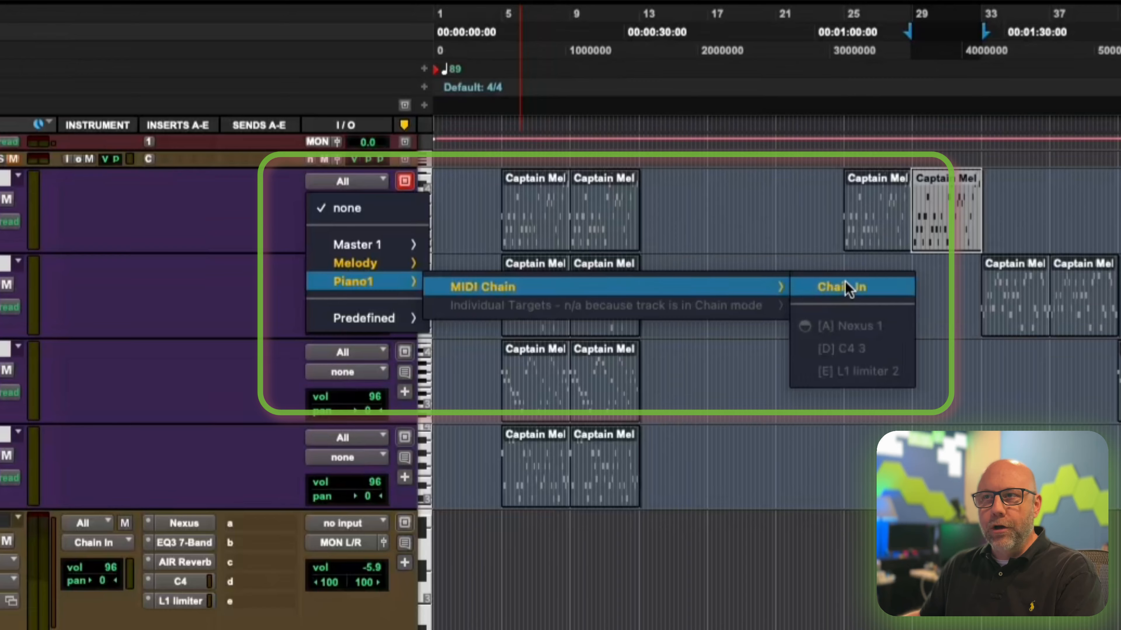
alt+shift+click(829, 287)
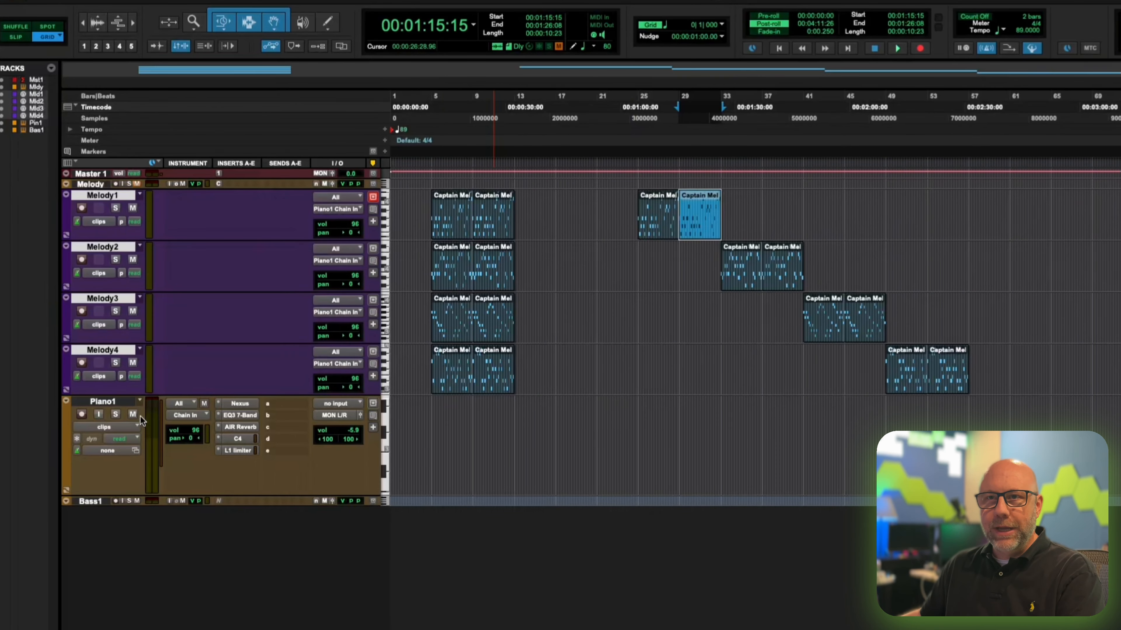
- Play the staggered clips of Melody1 through Melody4 in turn from bar 25 to hear each through Piano1, and stop playback
click(662, 232)
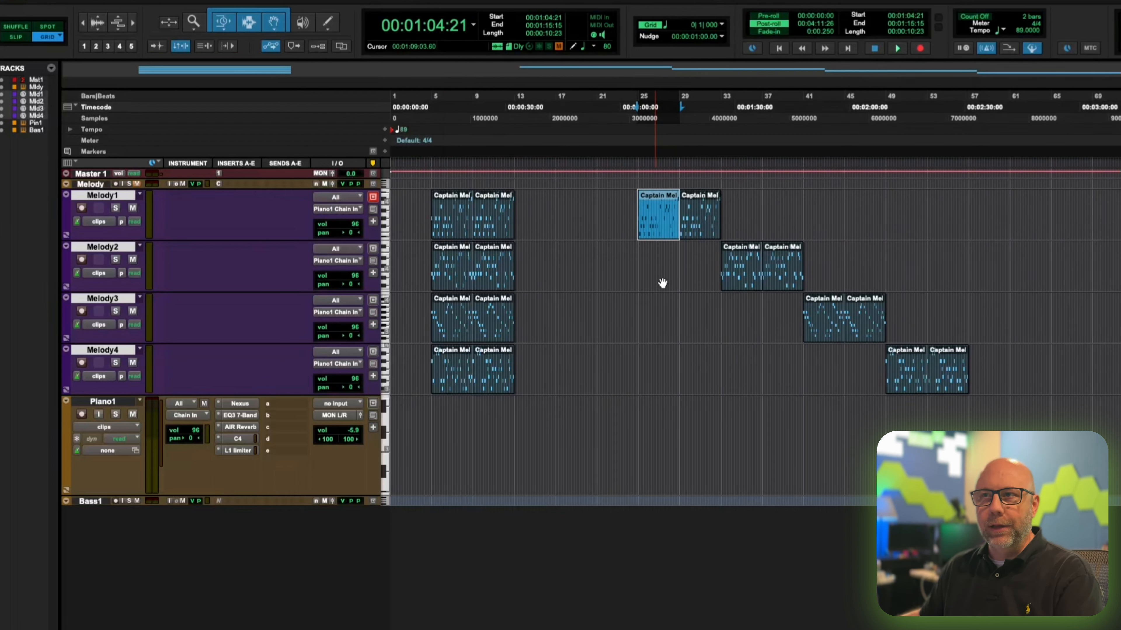
key(space)
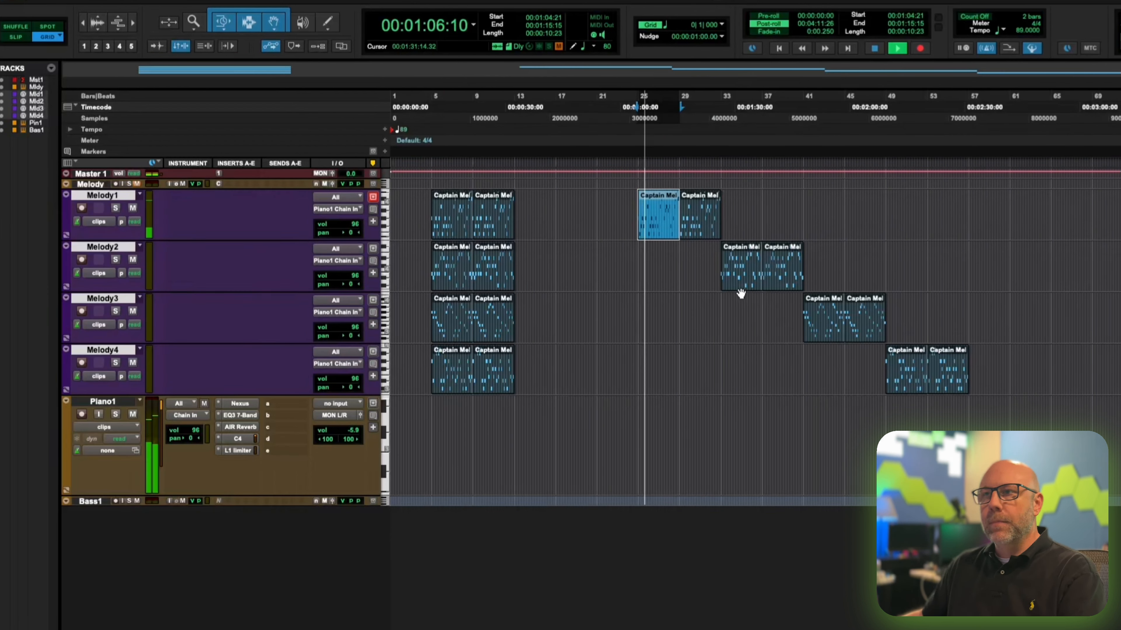
click(741, 290)
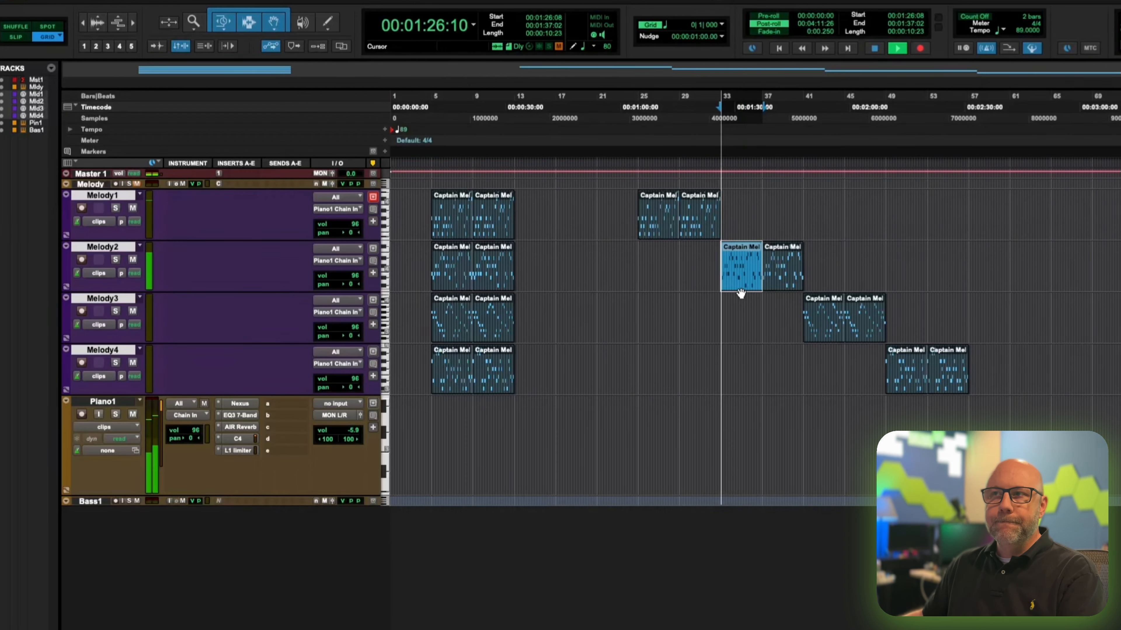
click(826, 341)
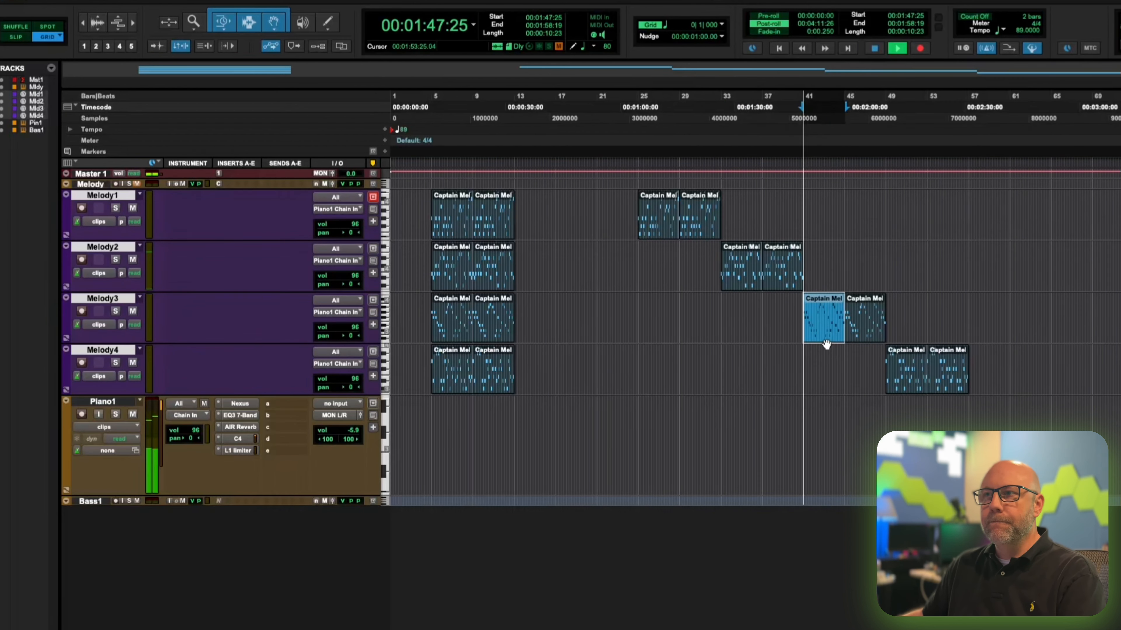
click(910, 382)
key(space)
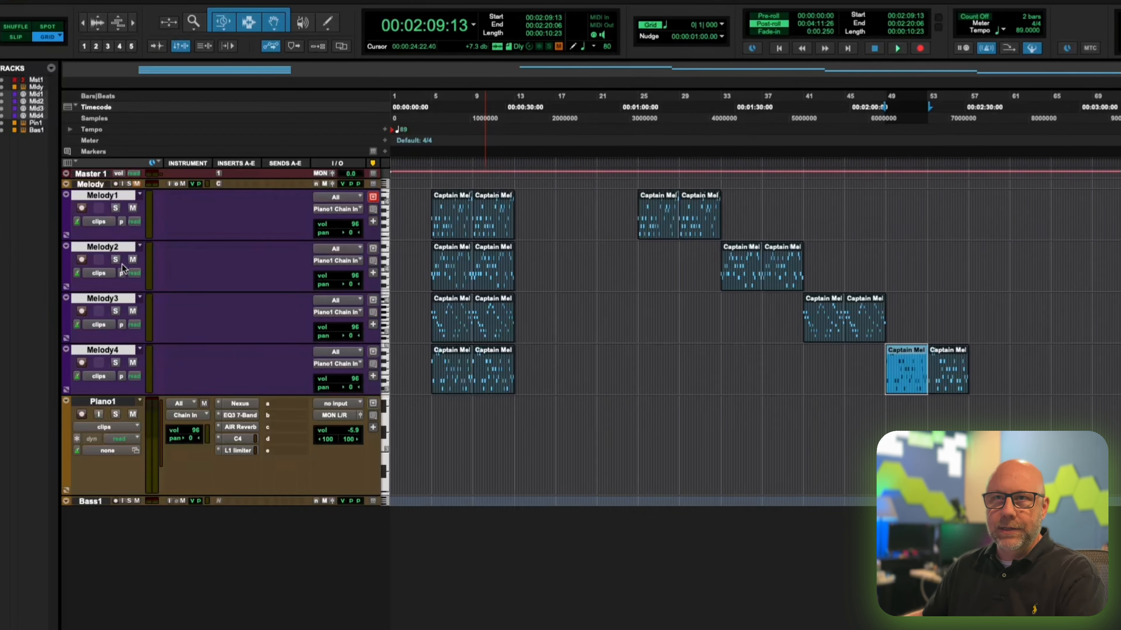
- Duplicate the Piano1 instrument track, open the Nexus plug-in on the copy and solo that copy
click(110, 403)
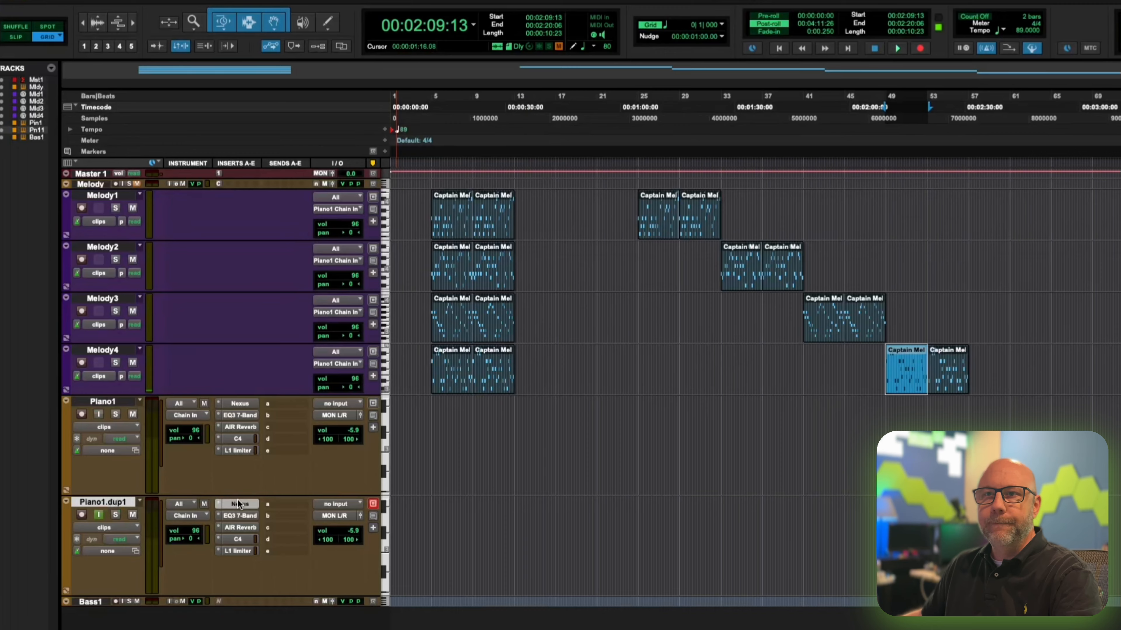
click(238, 501)
click(116, 516)
- Browse the Piano, Organ and Synth presets in Nexus, load the 8000 Racer synth preset and close the plug-in
click(613, 457)
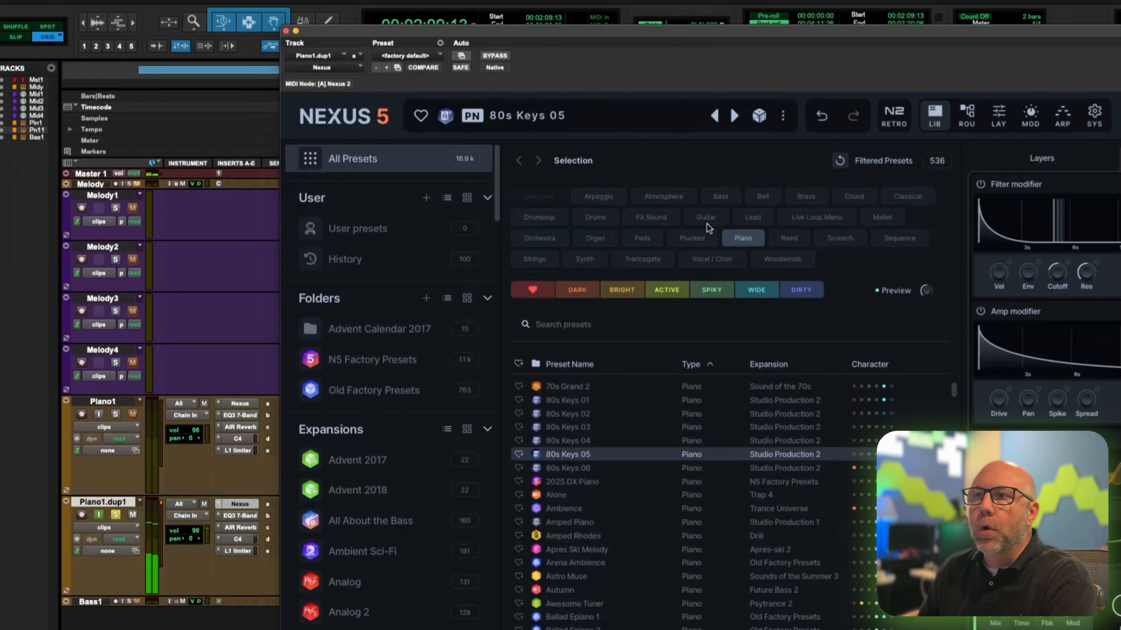
click(592, 238)
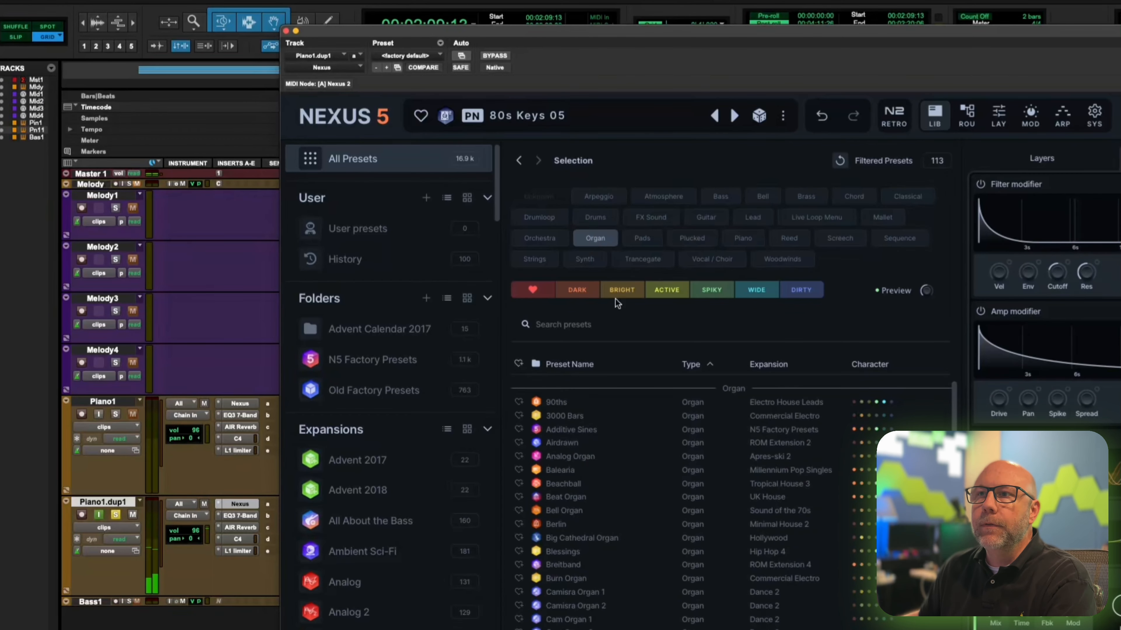
click(593, 262)
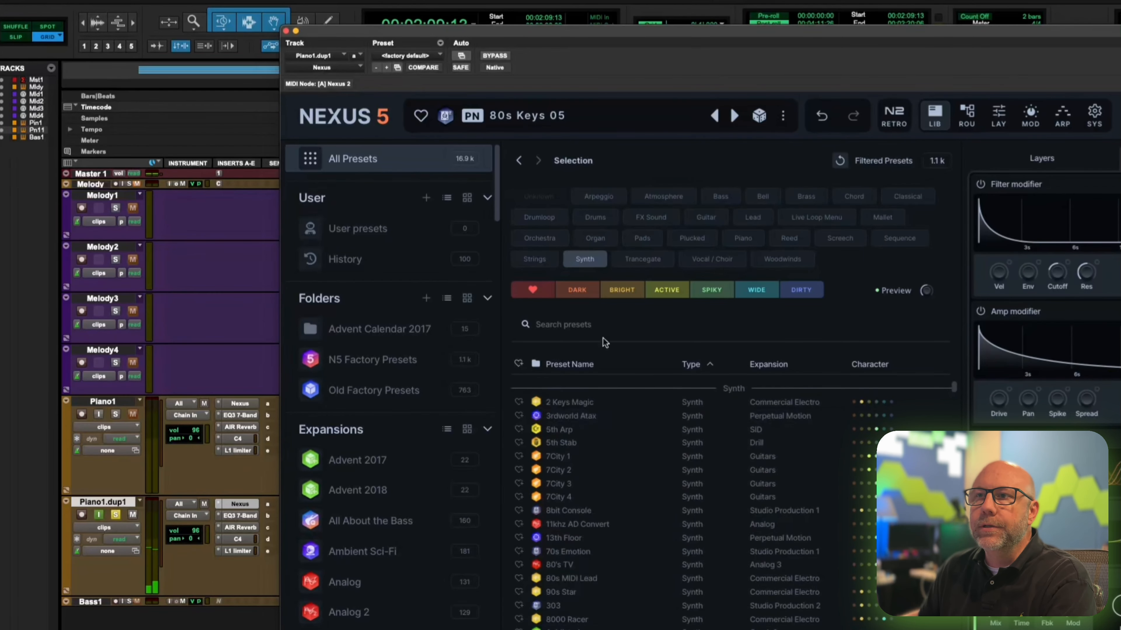
click(609, 620)
click(286, 31)
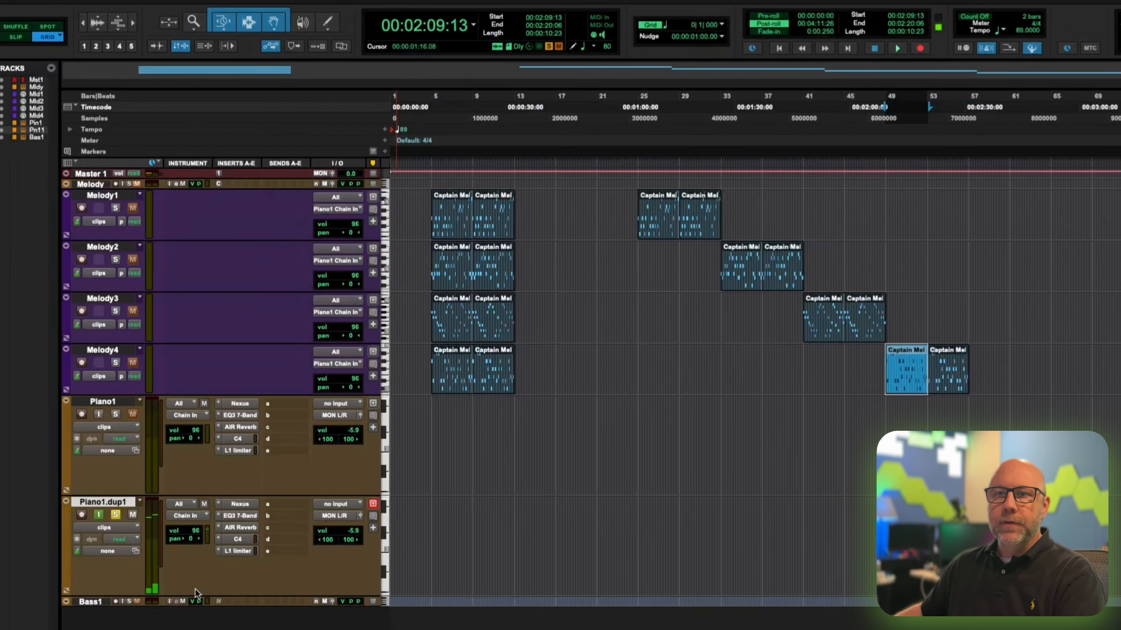
- Rename the duplicated piano track as Synth1 and take it out of solo
double_click(114, 502)
text(Synth1)
key(Return)
click(116, 515)
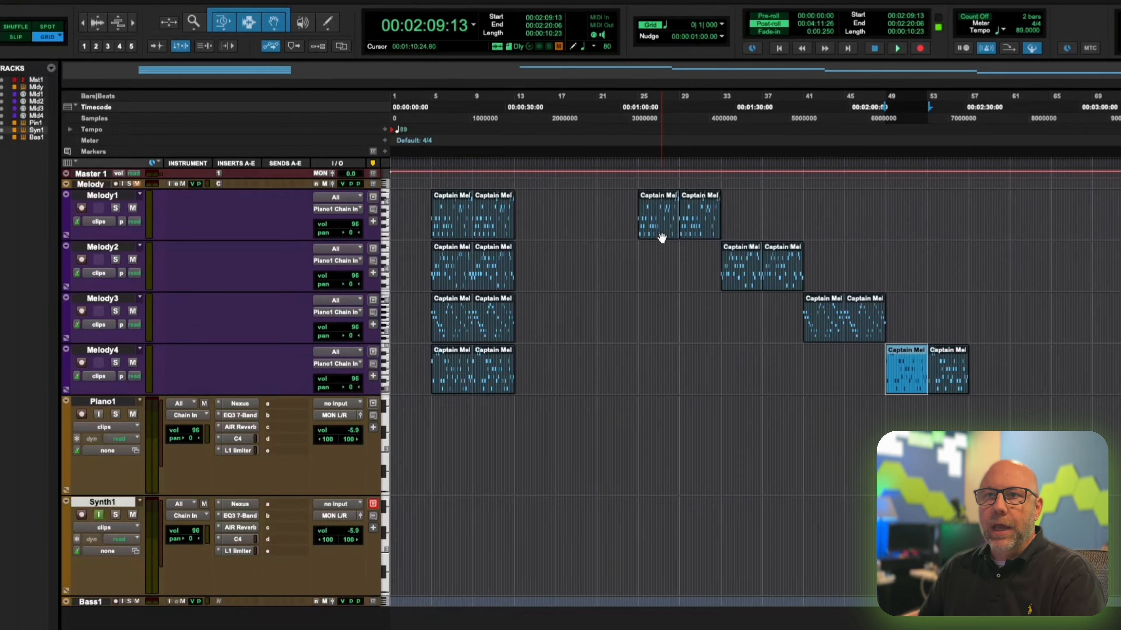
- Play the Melody1 clip at bar 25 to check which instrument tracks sound, and stop playback
click(662, 238)
key(space)
key(space)
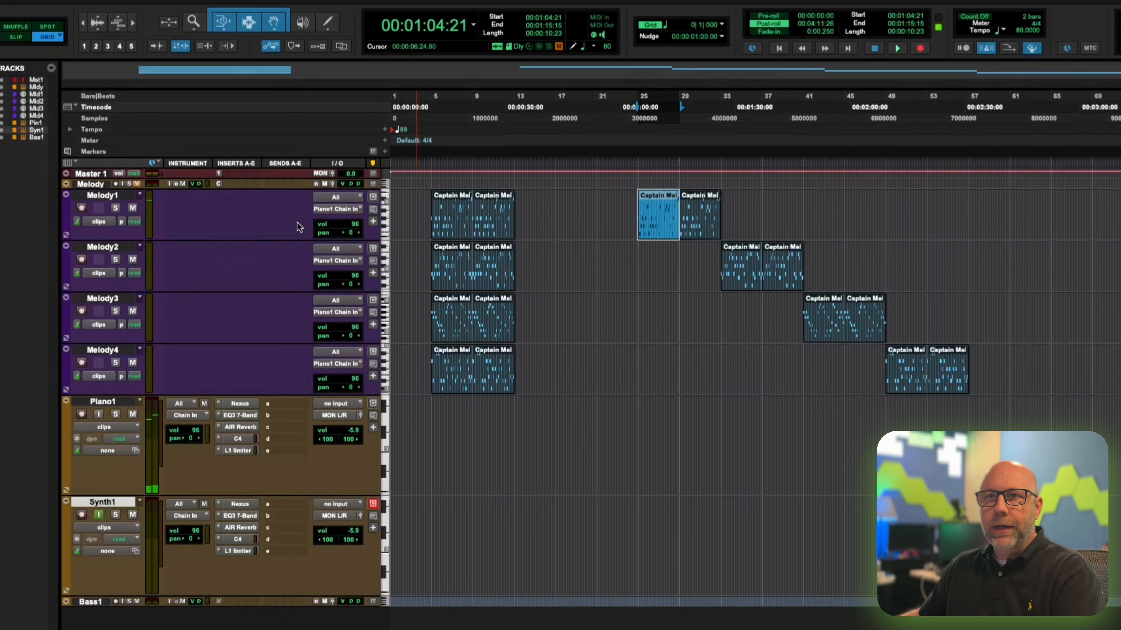
- Duplicate the four tracks Melody1 through Melody4 with their clips and select the copied Melody1 clip at bar 25
click(126, 196)
shift+click(123, 351)
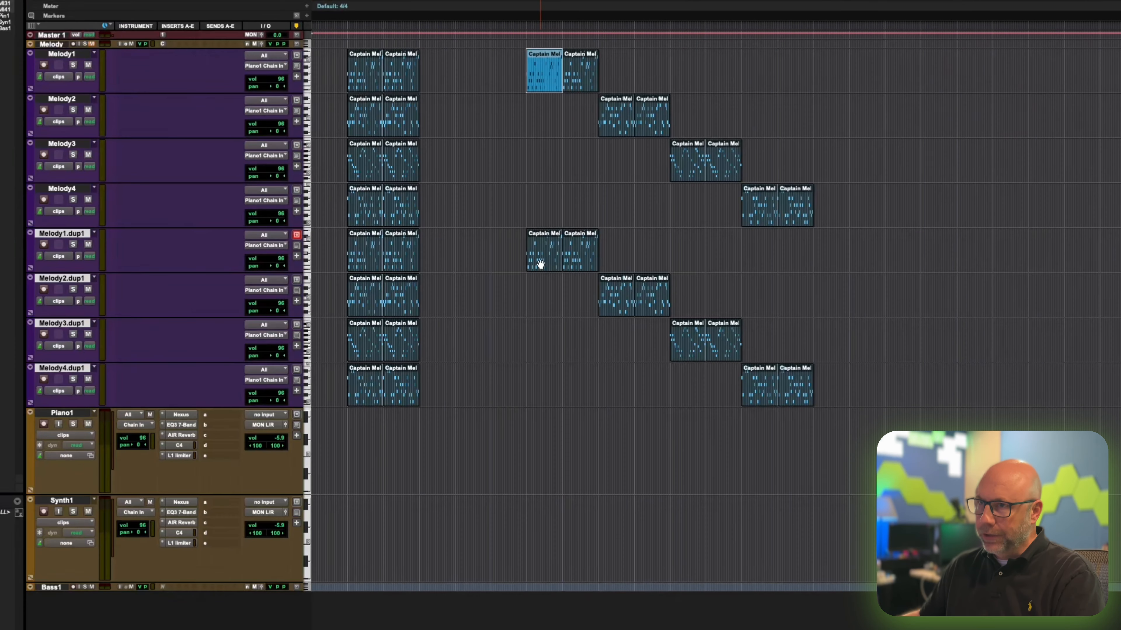
click(540, 264)
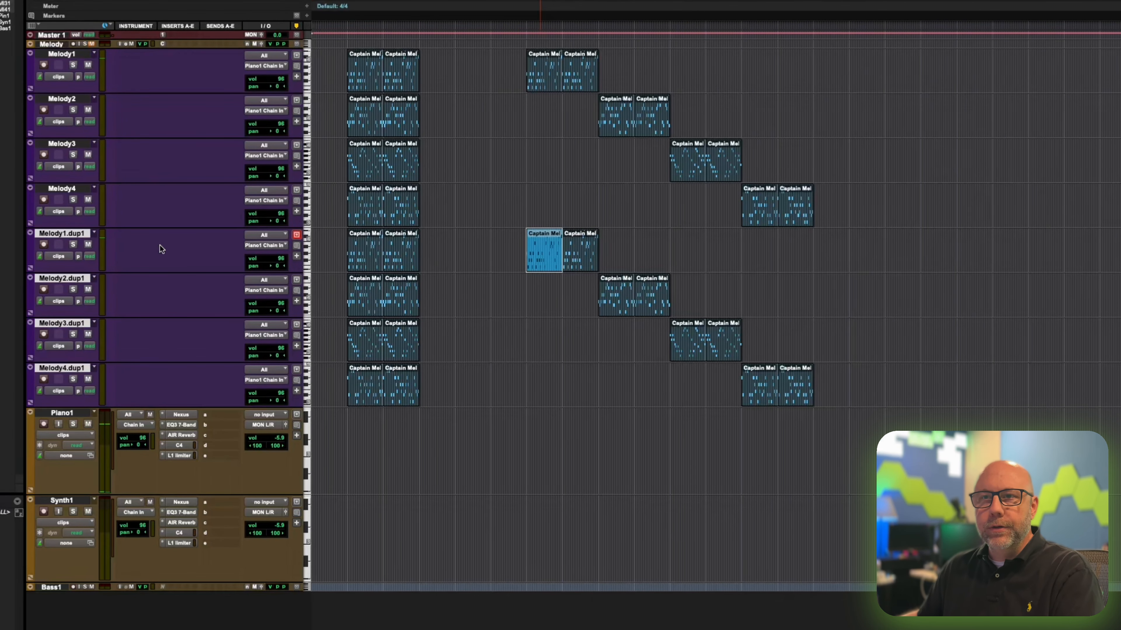
- Route the MIDI output of the four duplicated Melody tracks together to Synth1's MIDI Chain, Chain In
click(263, 246)
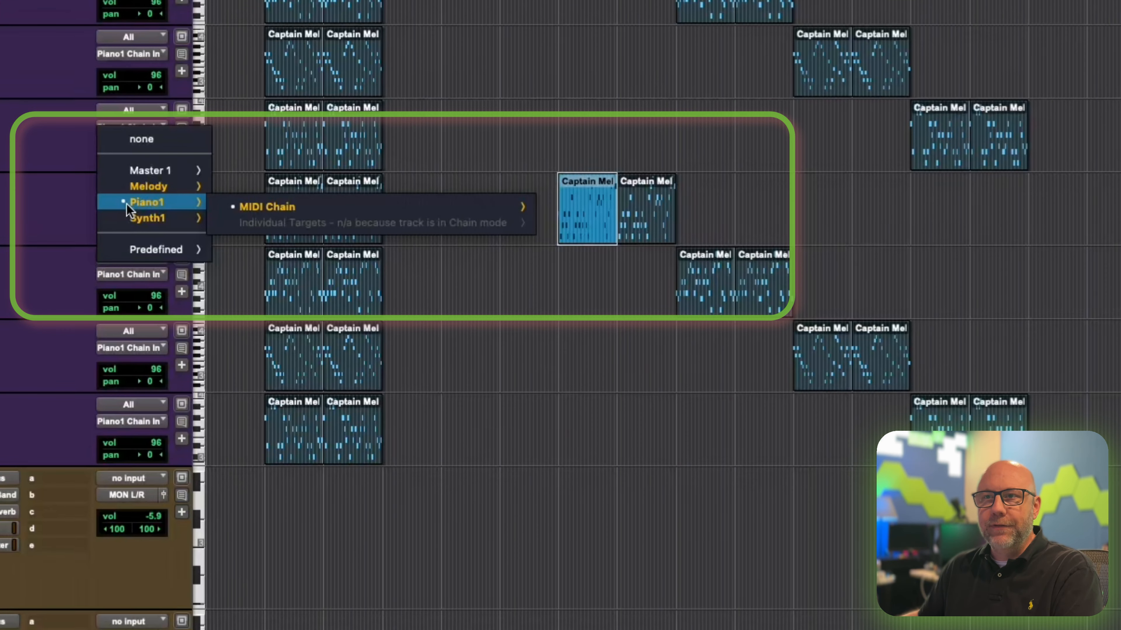
mouse_move(179, 221)
mouse_move(326, 227)
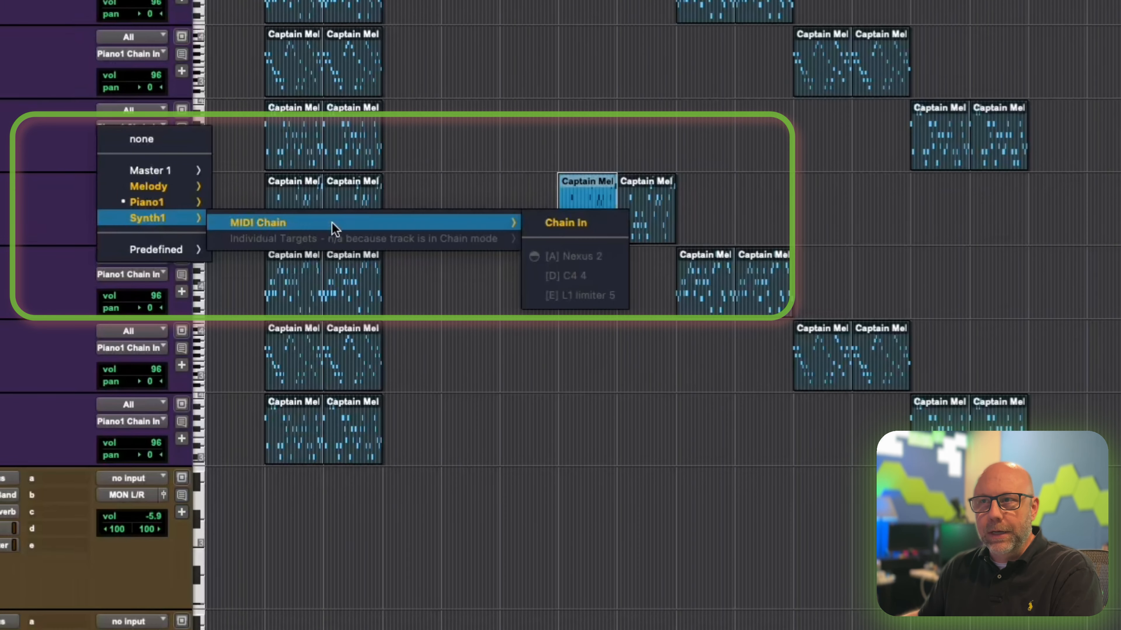
click(557, 225)
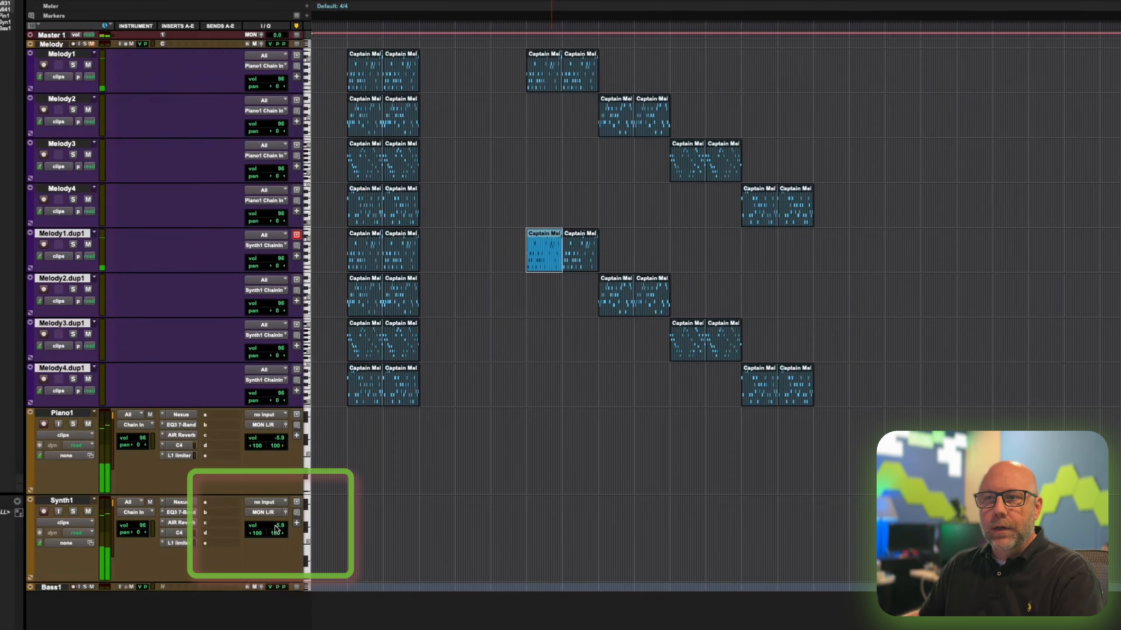
- Lower the Synth1 track volume to -12.5 during playback and audition the copied Melody2, Melody3 and Melody4 clips in turn
drag(277, 525, 279, 528)
click(617, 314)
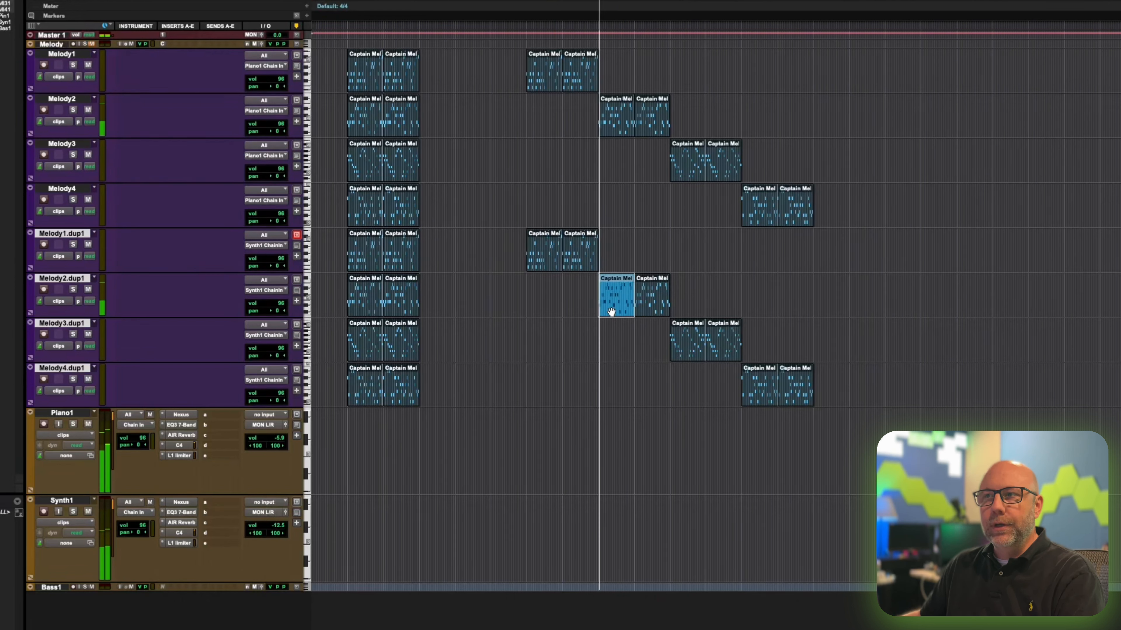
click(680, 346)
click(772, 388)
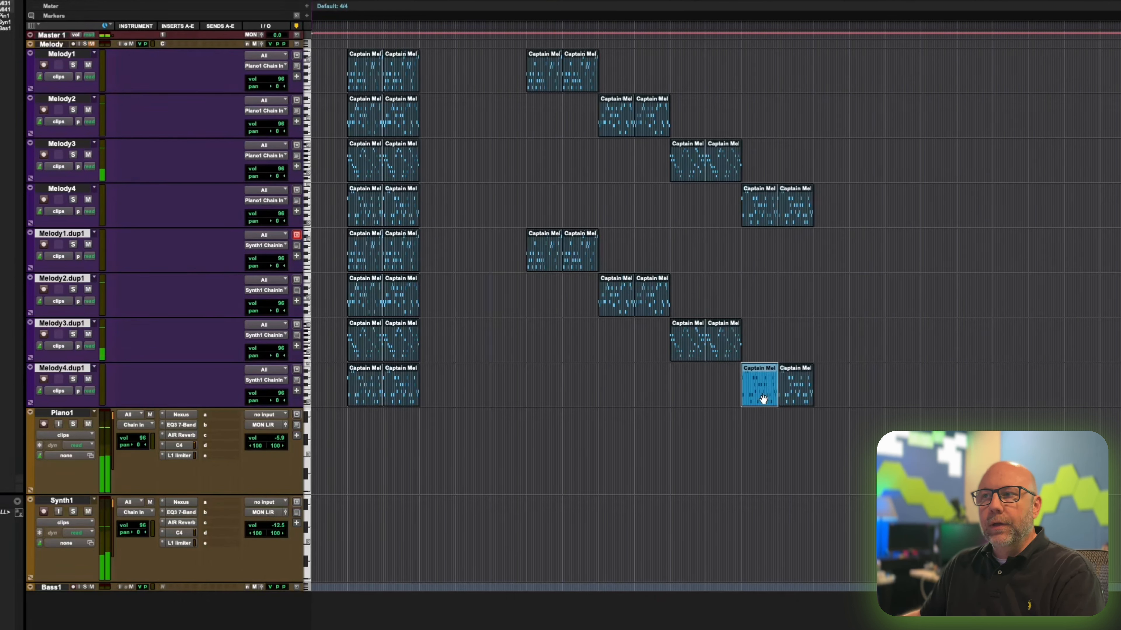